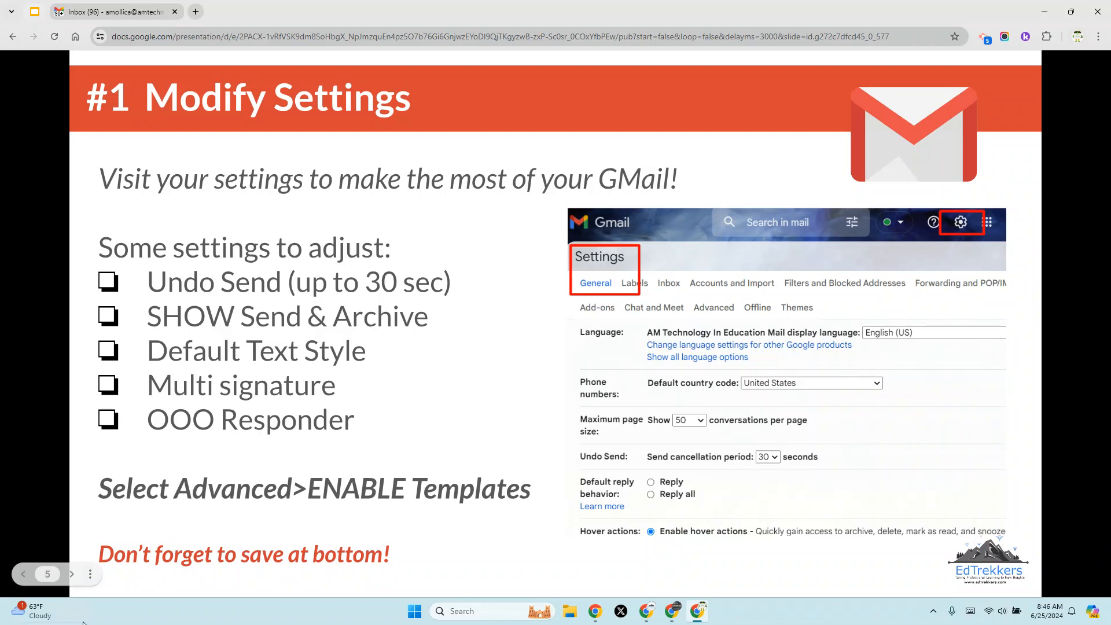
Switch from the presentation slides to the Gmail inbox and open the full settings page.
left_click(71, 574)
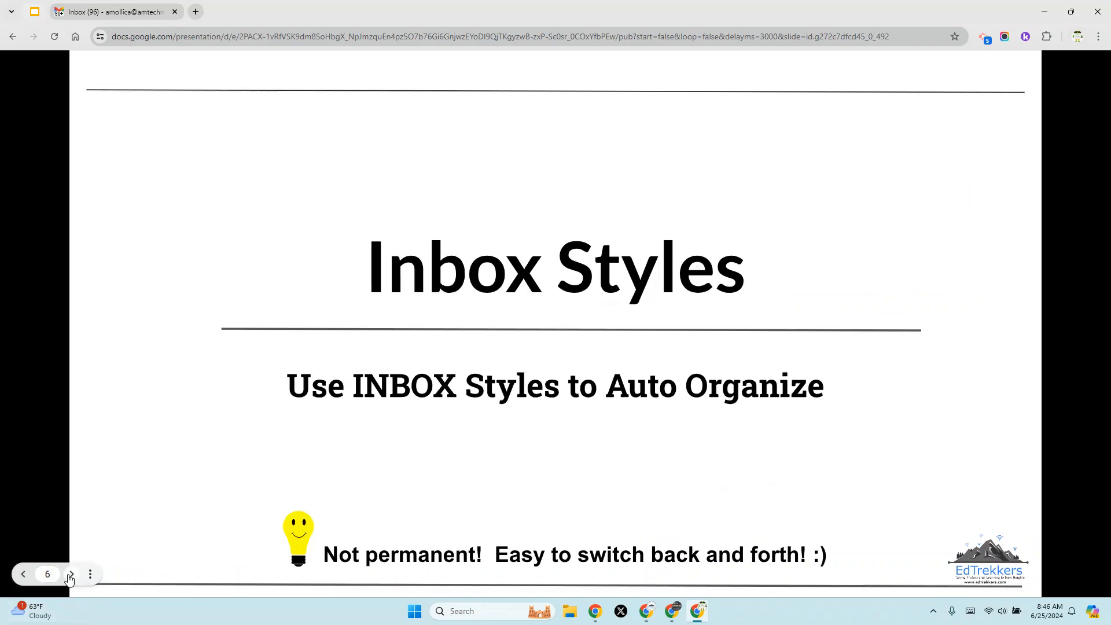
left_click(107, 12)
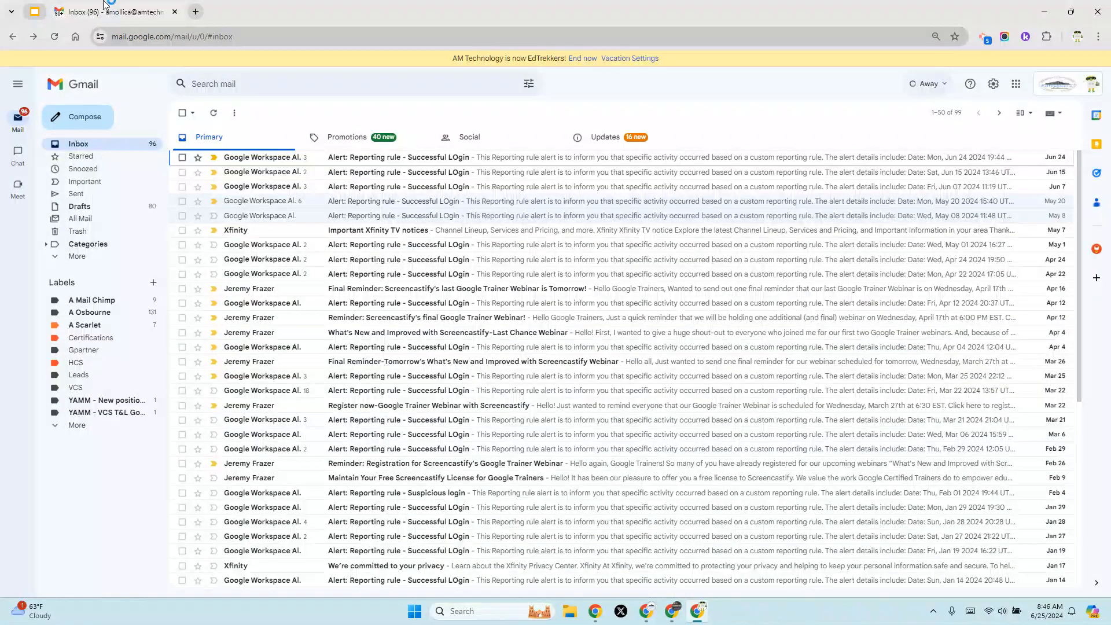
left_click(994, 85)
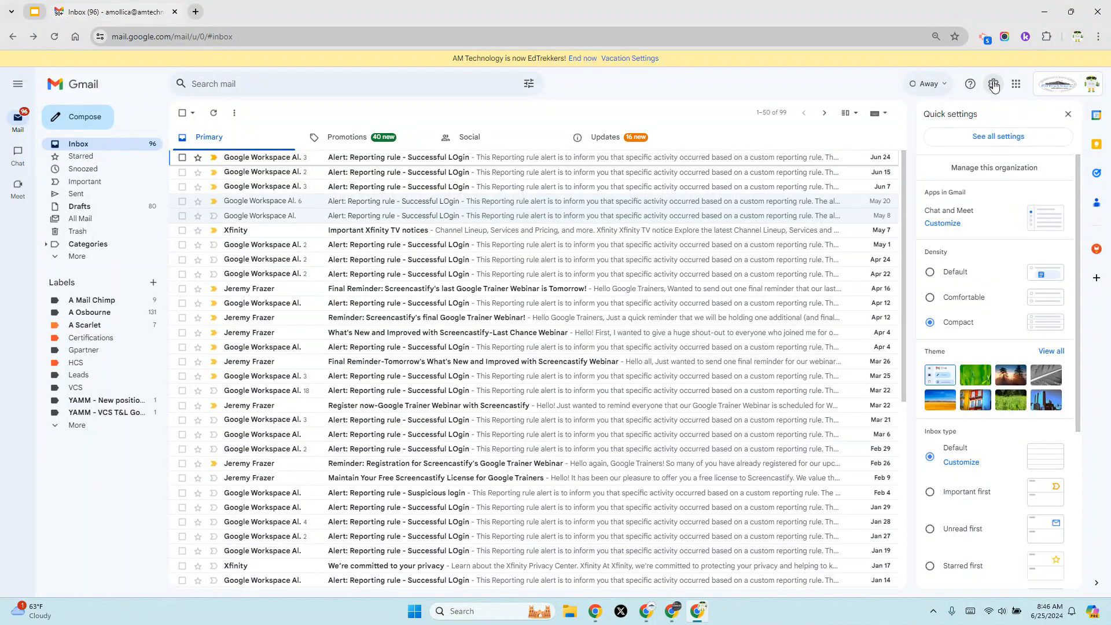
left_click(998, 140)
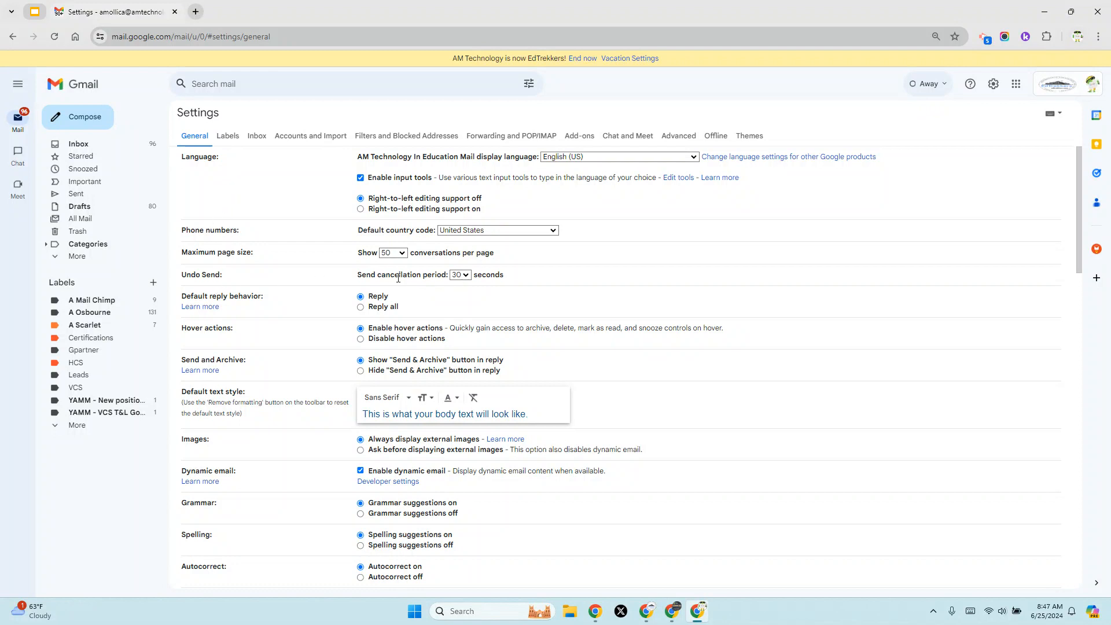
Set the Undo Send cancellation period to 30 seconds after trying 5 seconds.
left_click(461, 275)
left_click(466, 287)
left_click(466, 276)
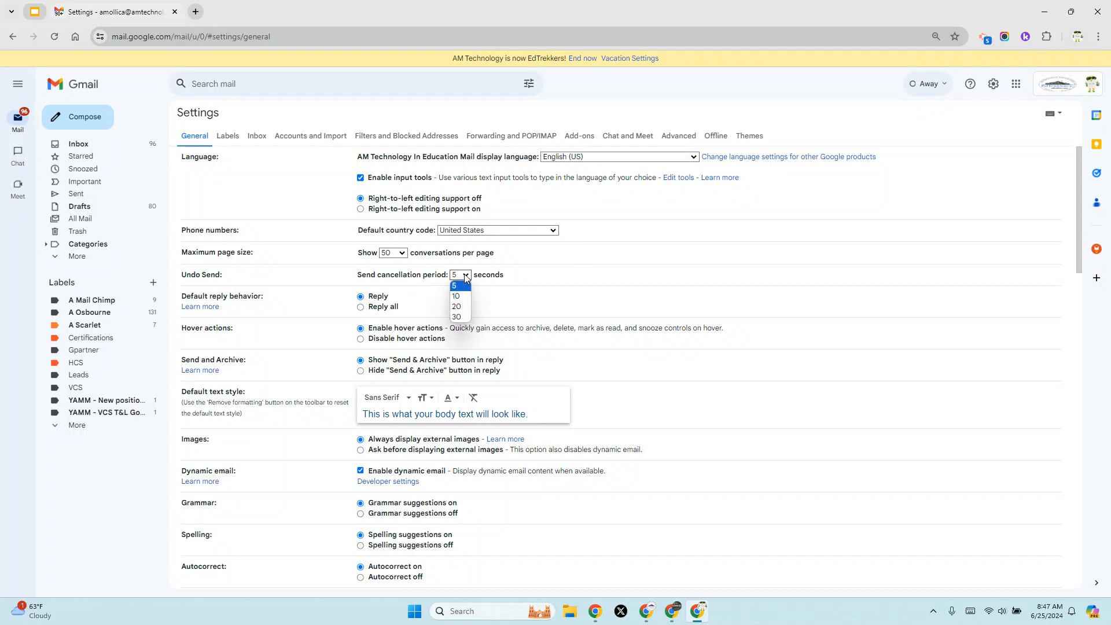
left_click(456, 319)
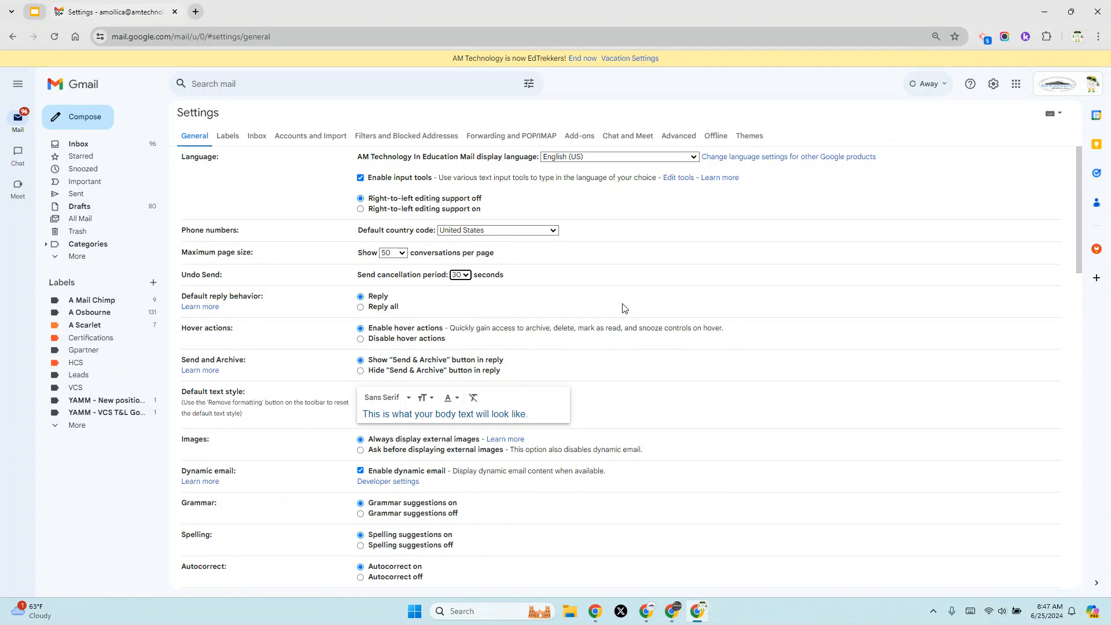
left_click(463, 277)
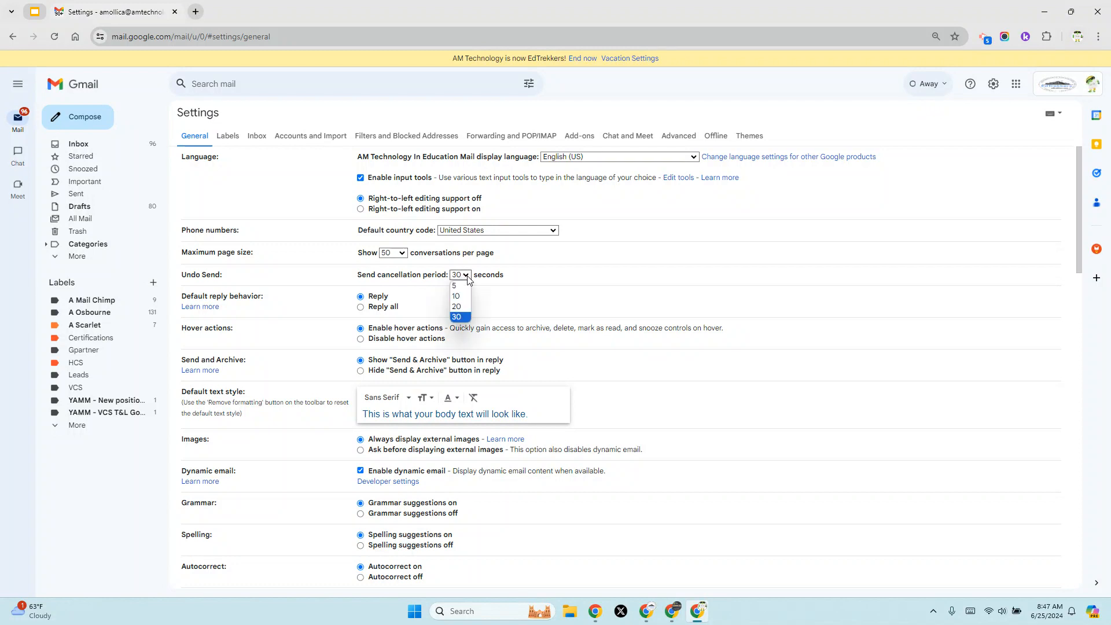
left_click(461, 319)
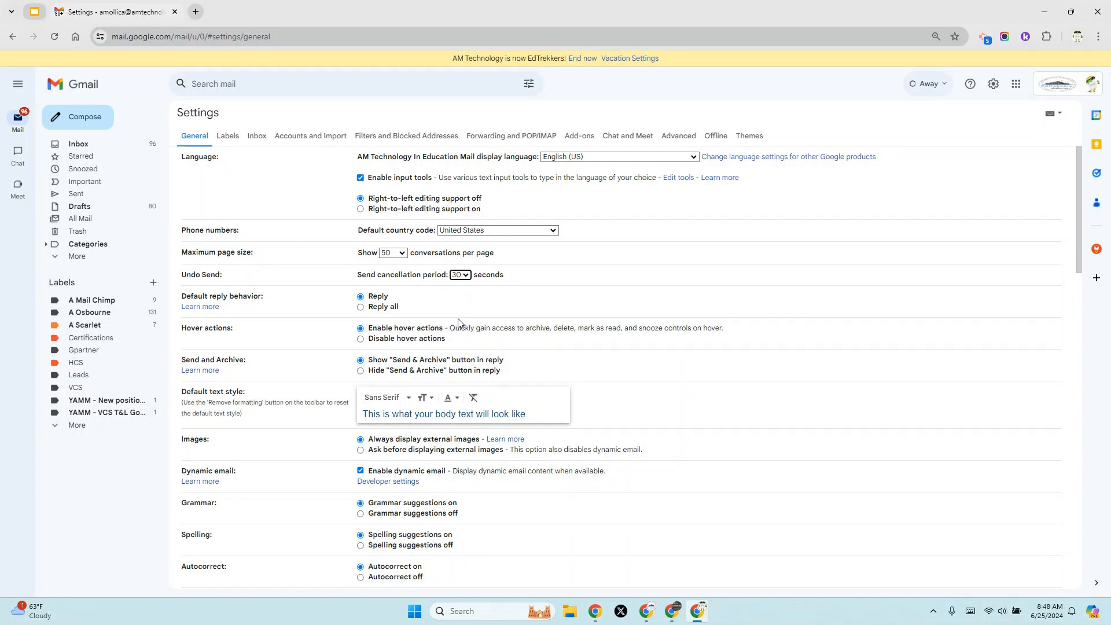
Try the Georgia font and Huge size for the default text style, and restore Large size and Sans Serif.
scroll(457, 323, "down", 1)
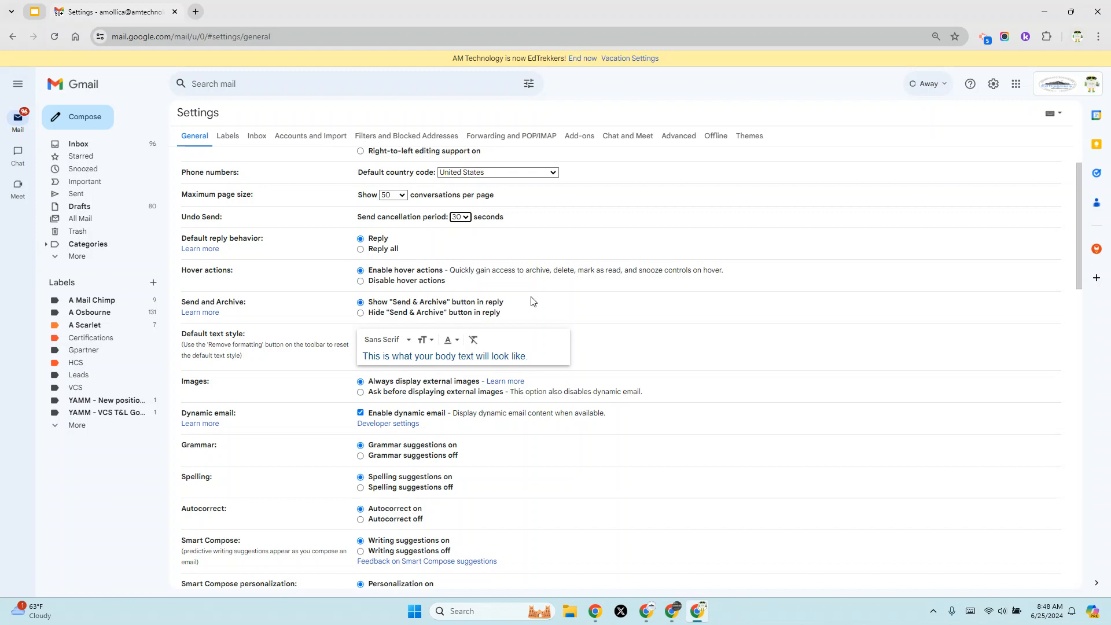
scroll(223, 370, "down", 1)
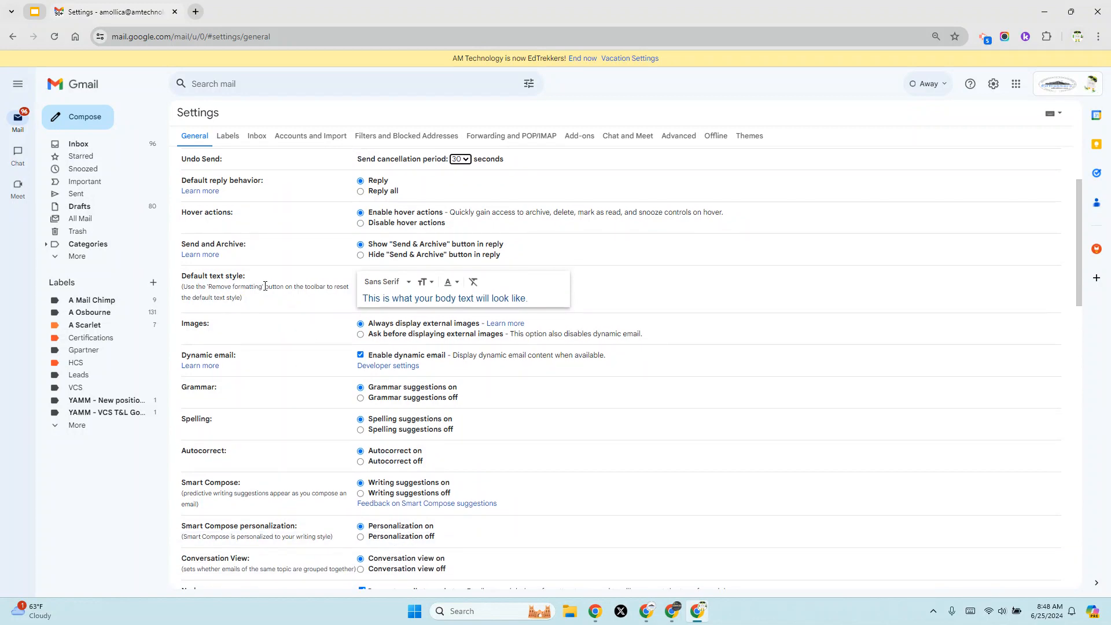
left_click(401, 286)
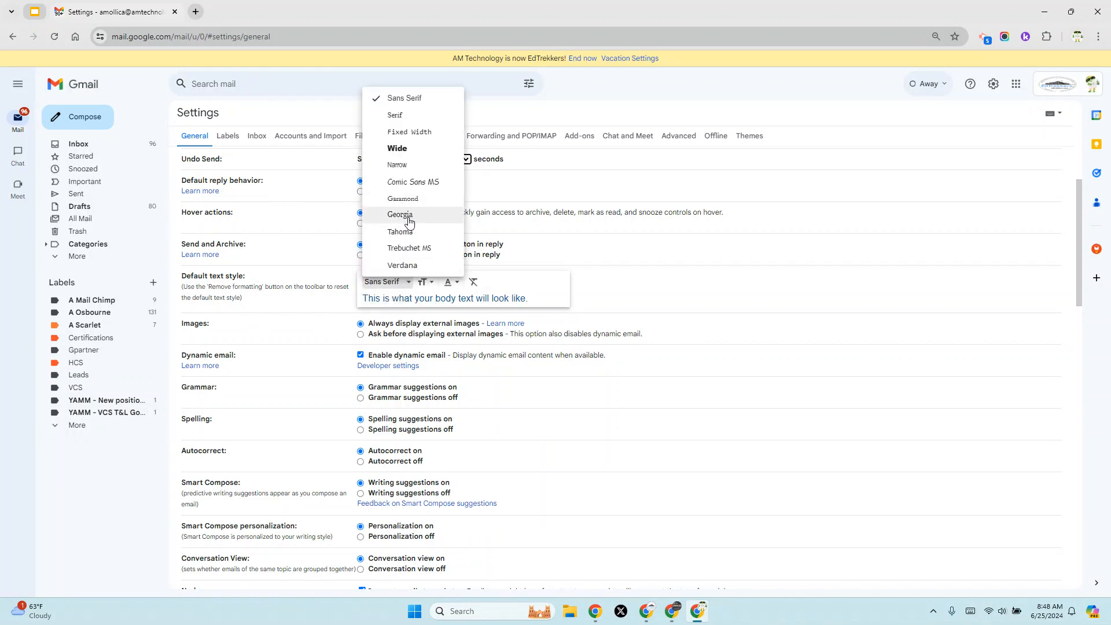
left_click(408, 222)
left_click(426, 282)
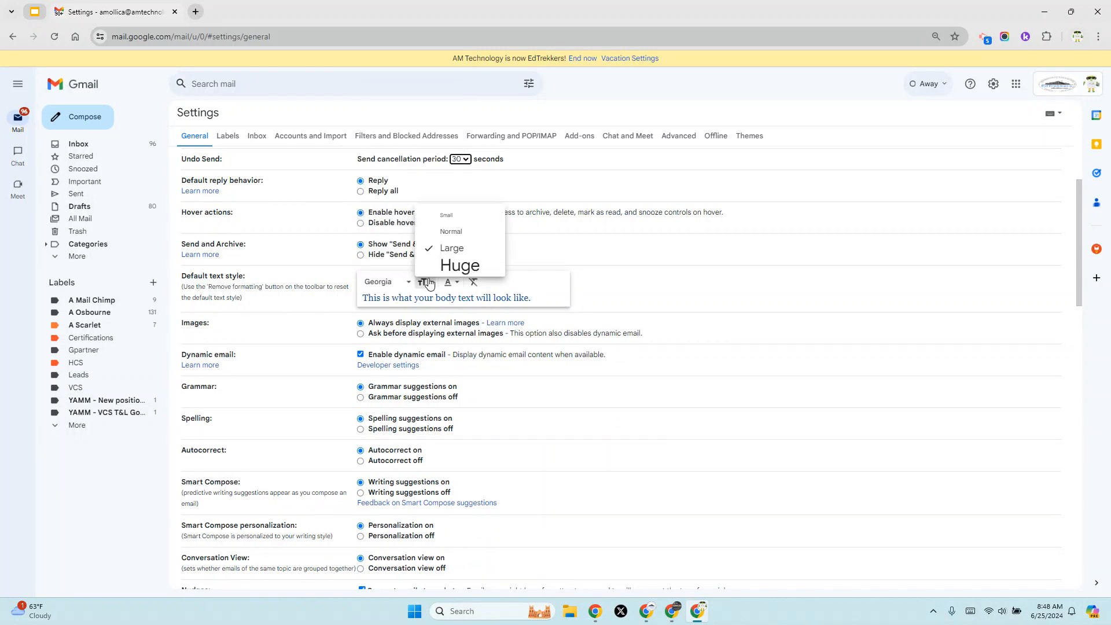
left_click(459, 266)
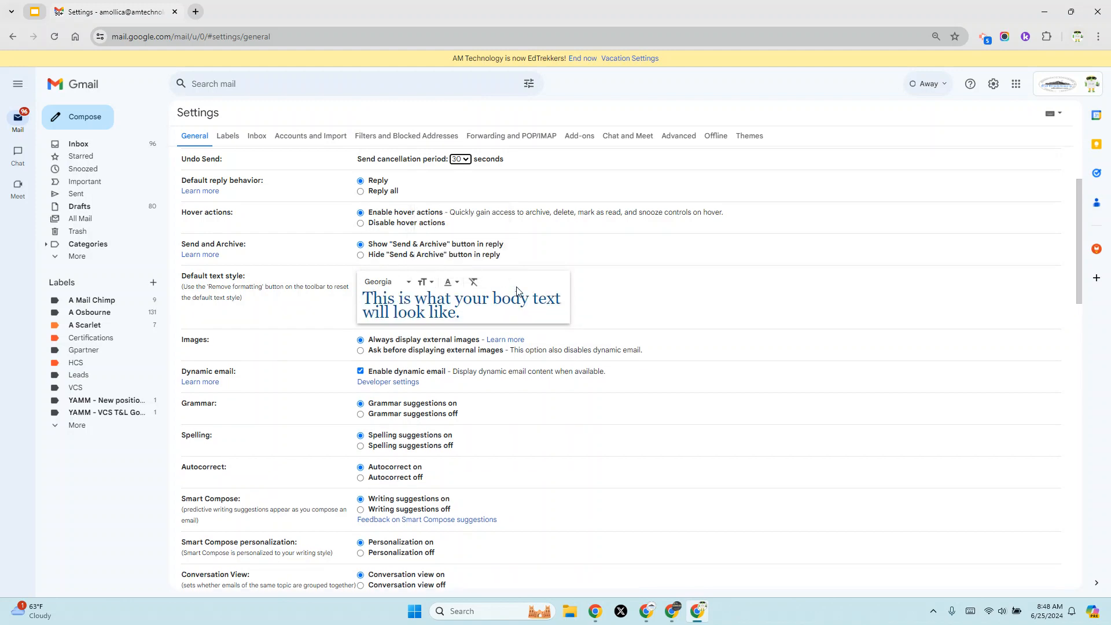
left_click(427, 282)
left_click(452, 250)
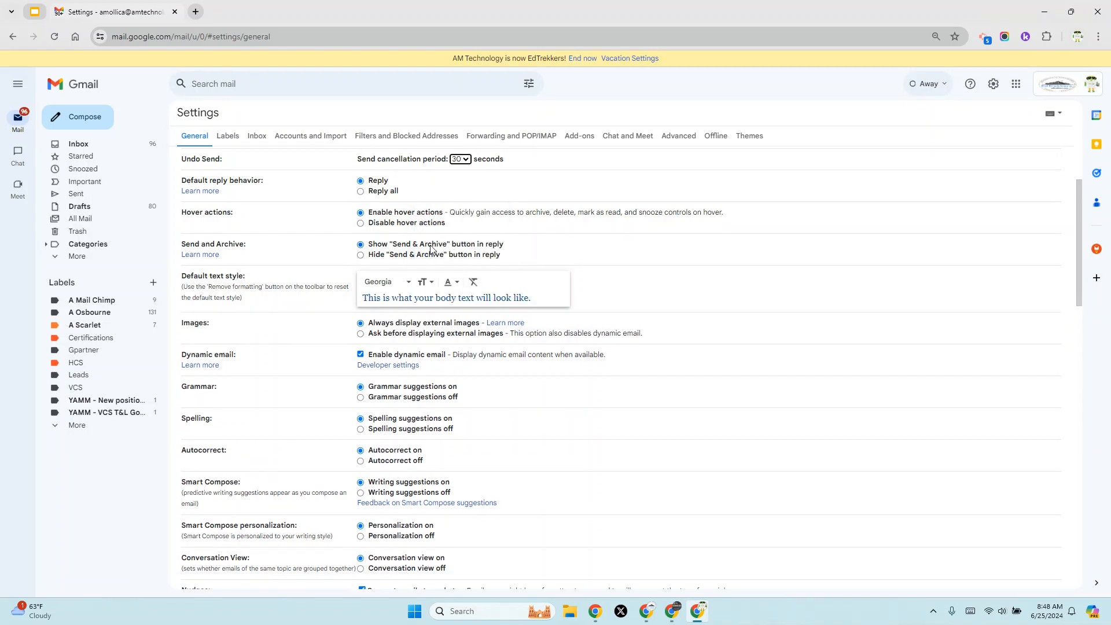
left_click(384, 285)
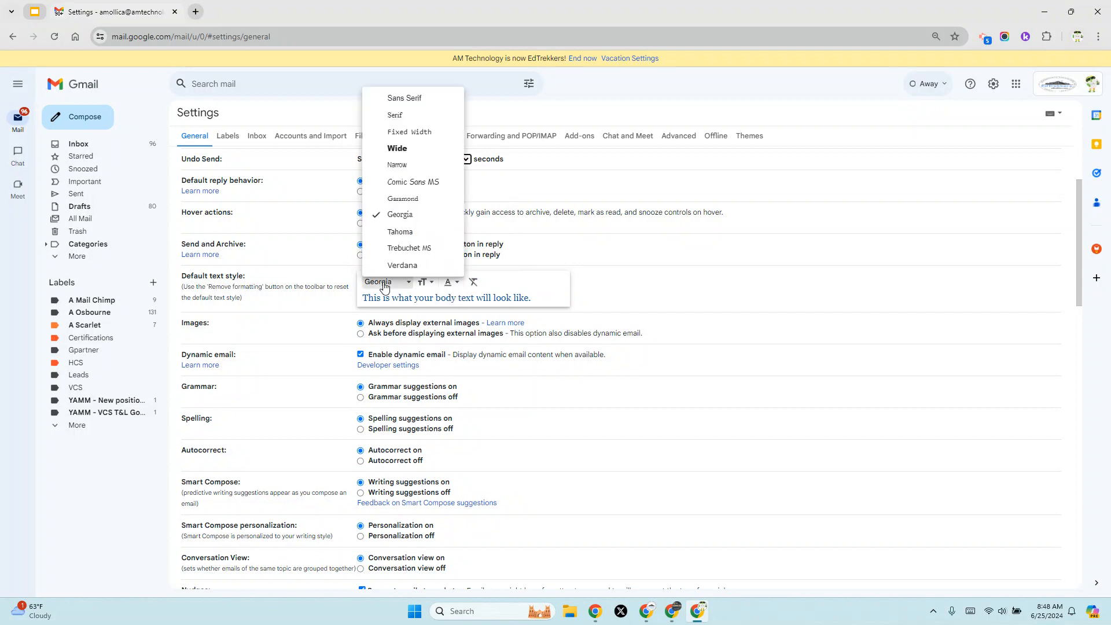
left_click(394, 98)
Set the default text style to Huge size with the darkest blue text color.
left_click(425, 282)
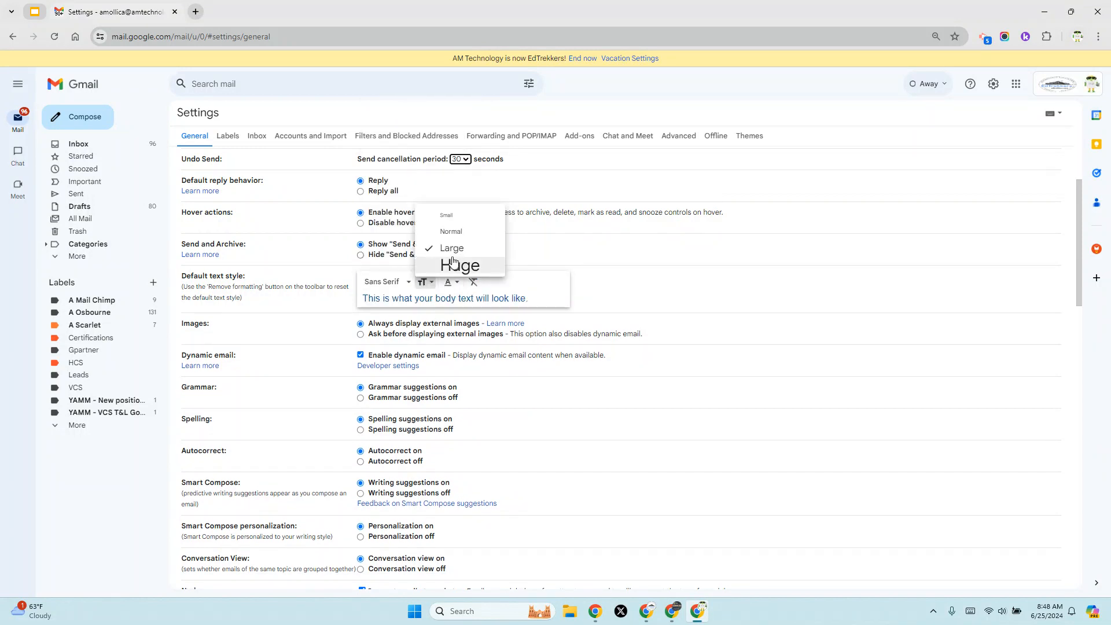
left_click(462, 266)
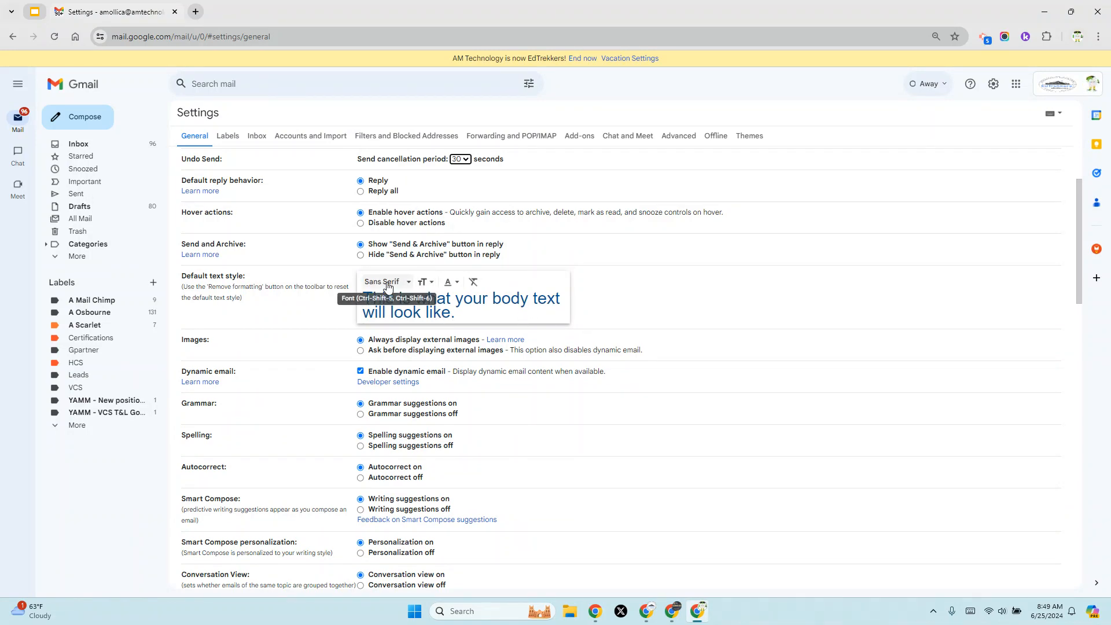
scroll(641, 293, "down", 1)
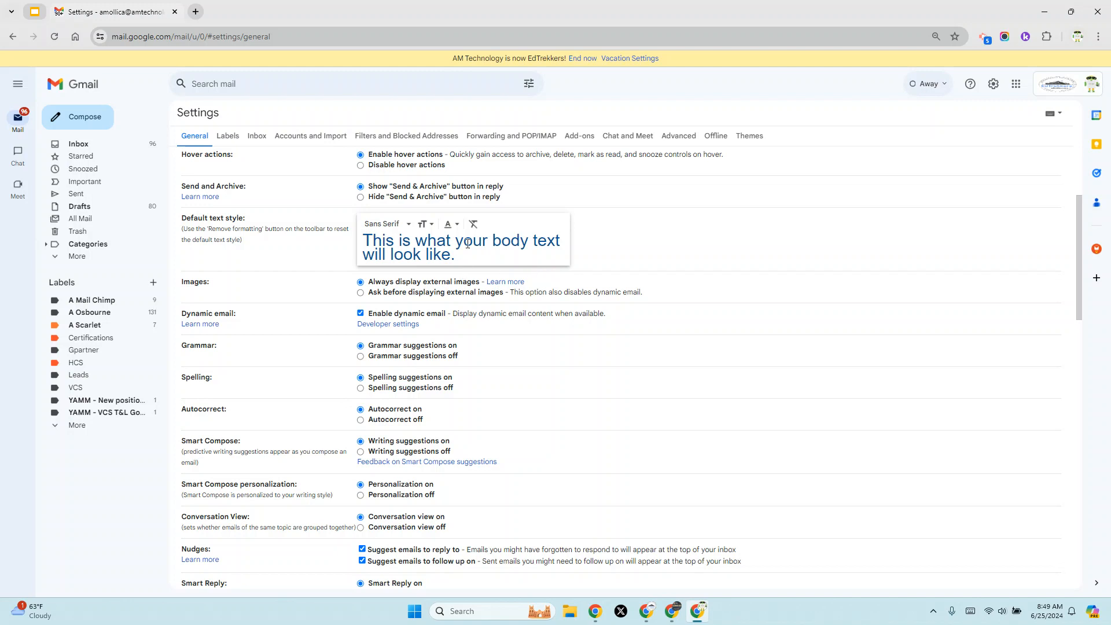
left_click(449, 224)
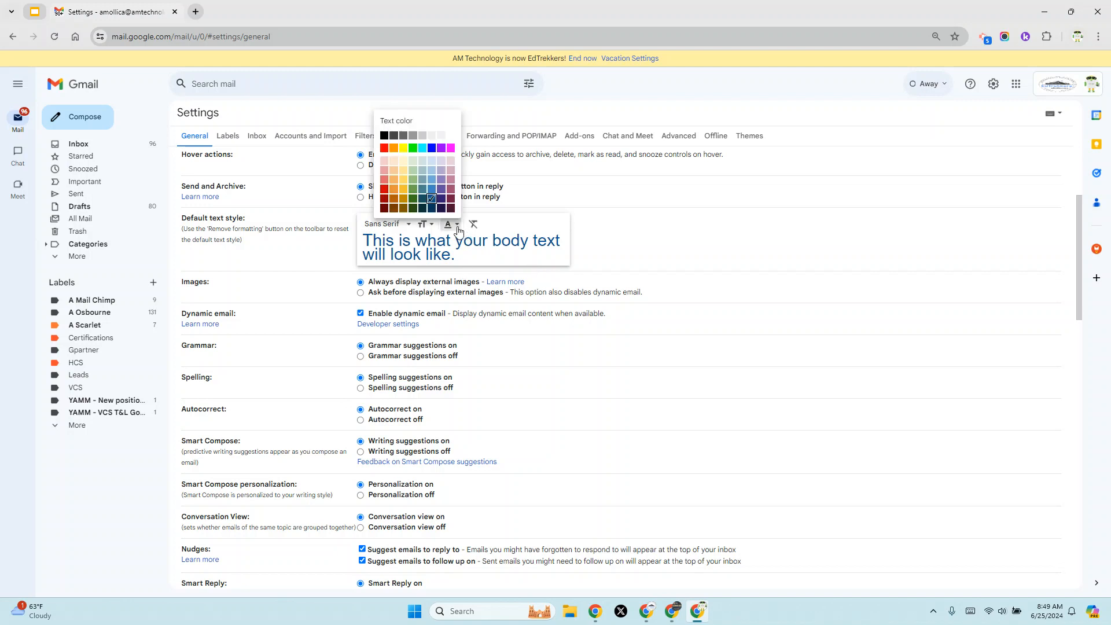
left_click(433, 209)
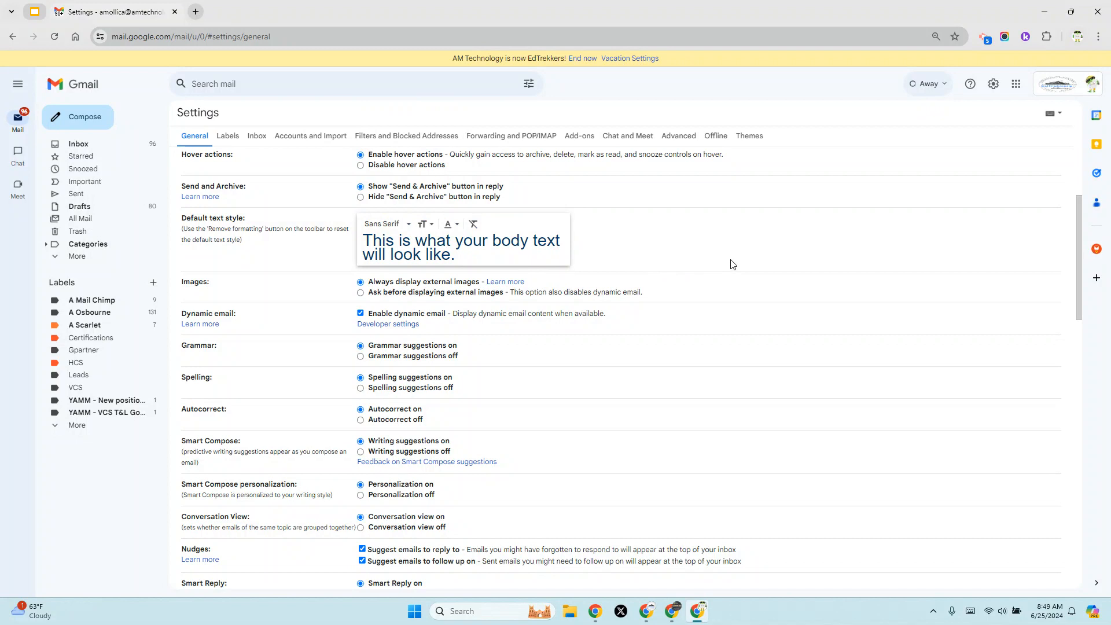
Create a new email signature named Coaching.
scroll(732, 264, "down", 1)
scroll(732, 265, "down", 6)
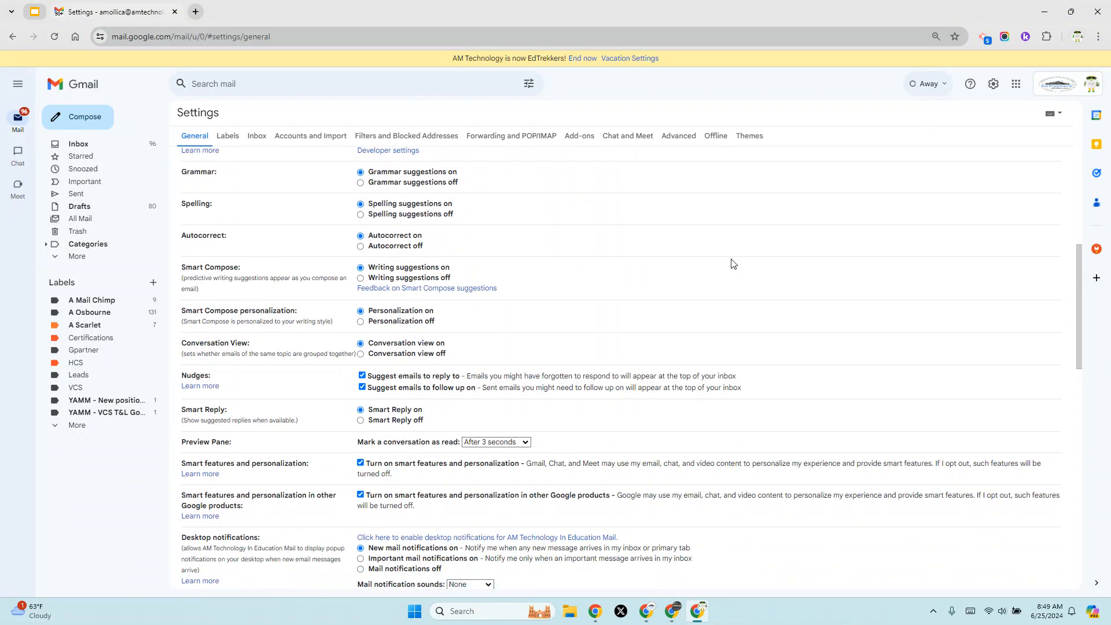
scroll(732, 265, "down", 5)
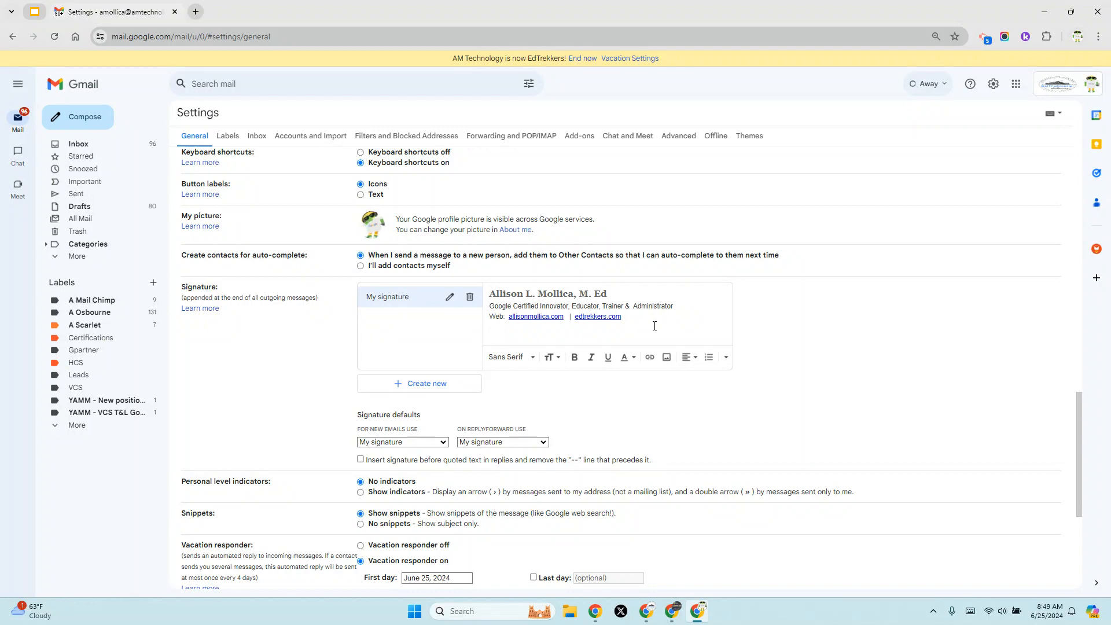
left_click(429, 385)
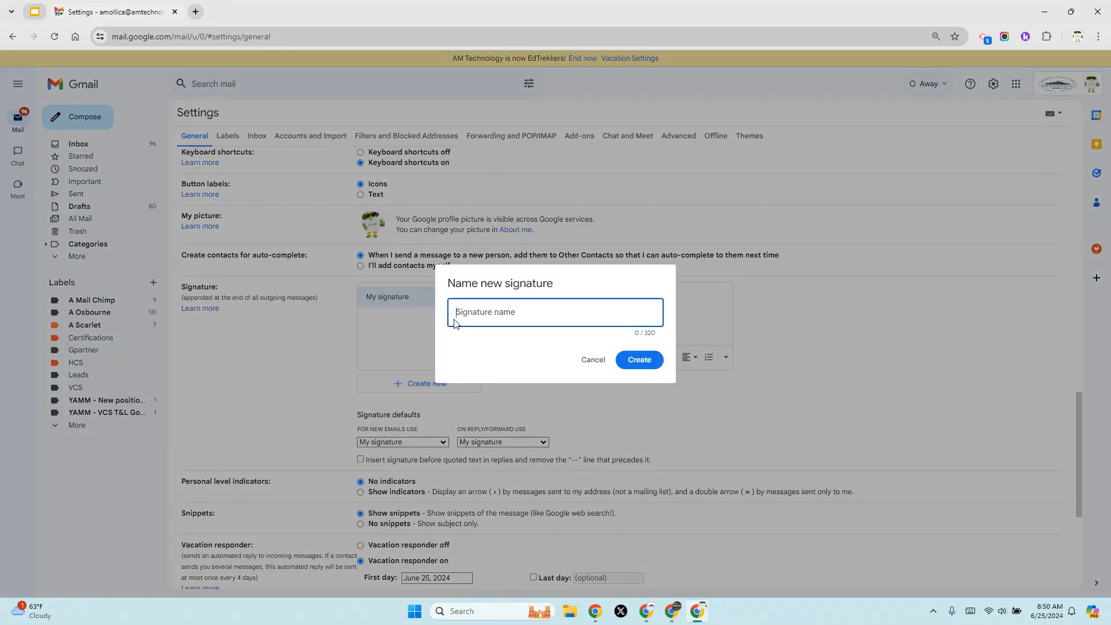
type("Coaching")
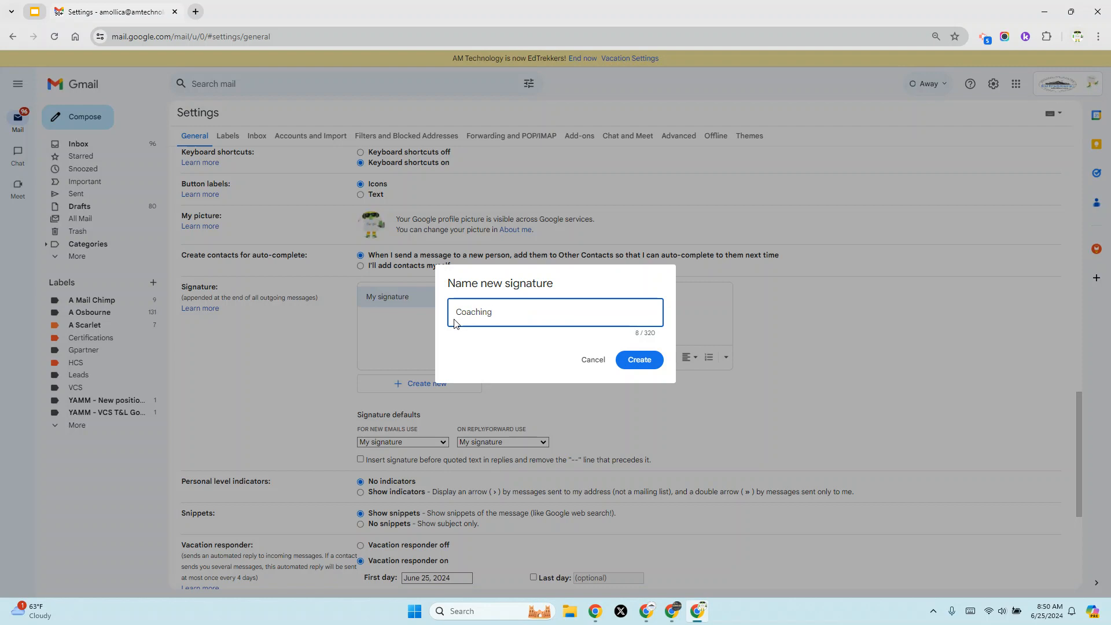
left_click(639, 362)
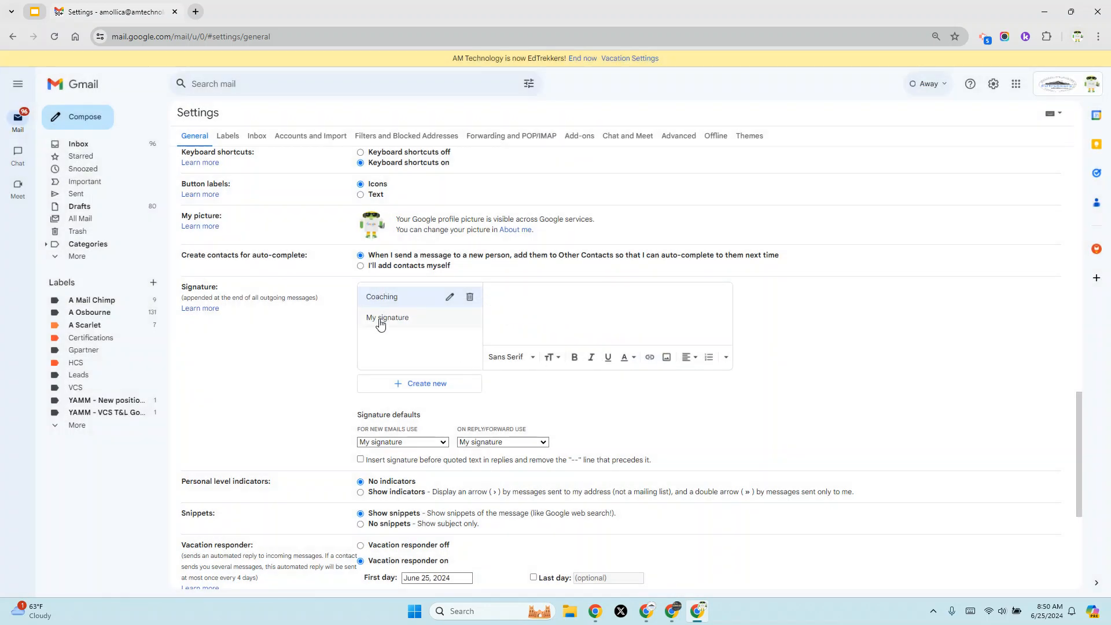
Fill the Coaching signature with the sender's full name and "Baseball Coach" on a second line.
type("Allis")
type("on Mollica ")
type("Baseba")
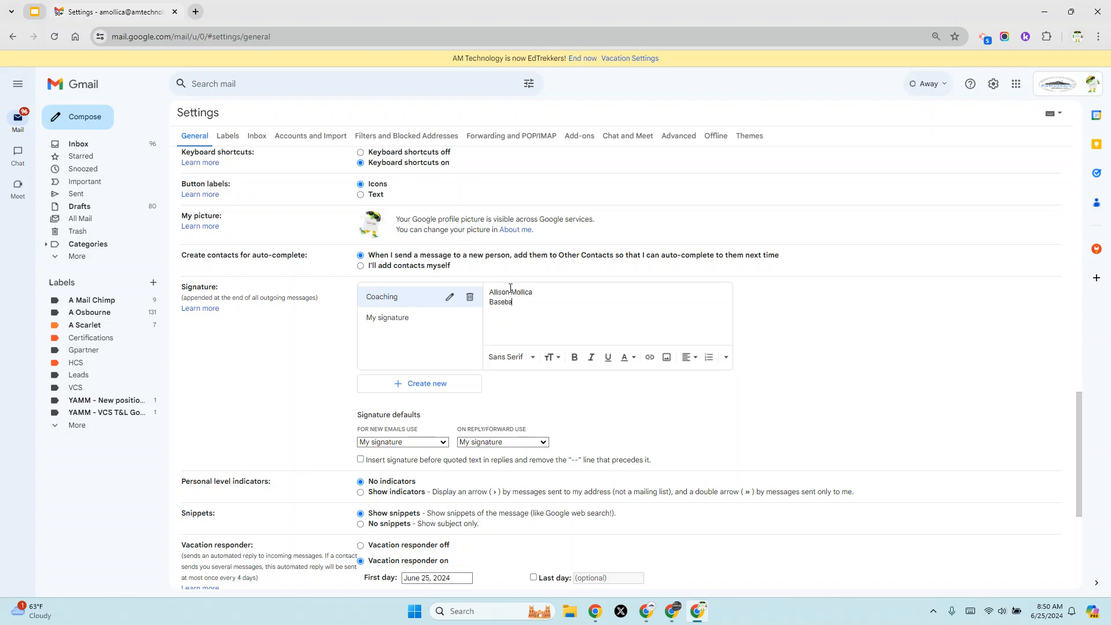
type("ll Coach")
key("Return")
left_click(582, 310)
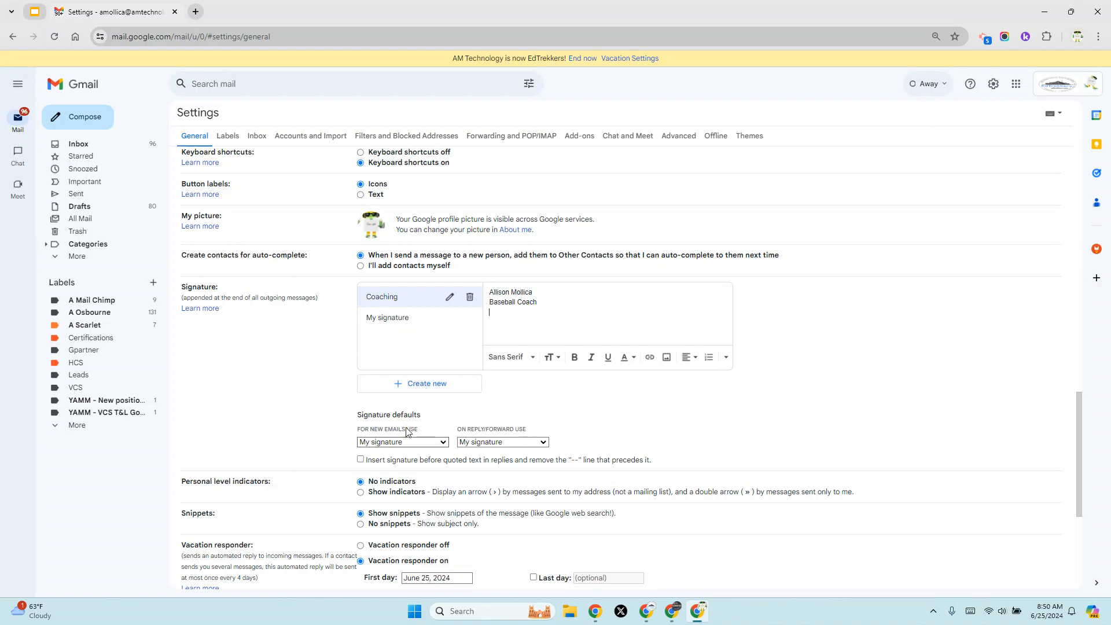
Review the existing signature and use My signature as the default for both new emails and replies or forwards.
scroll(407, 431, "down", 2)
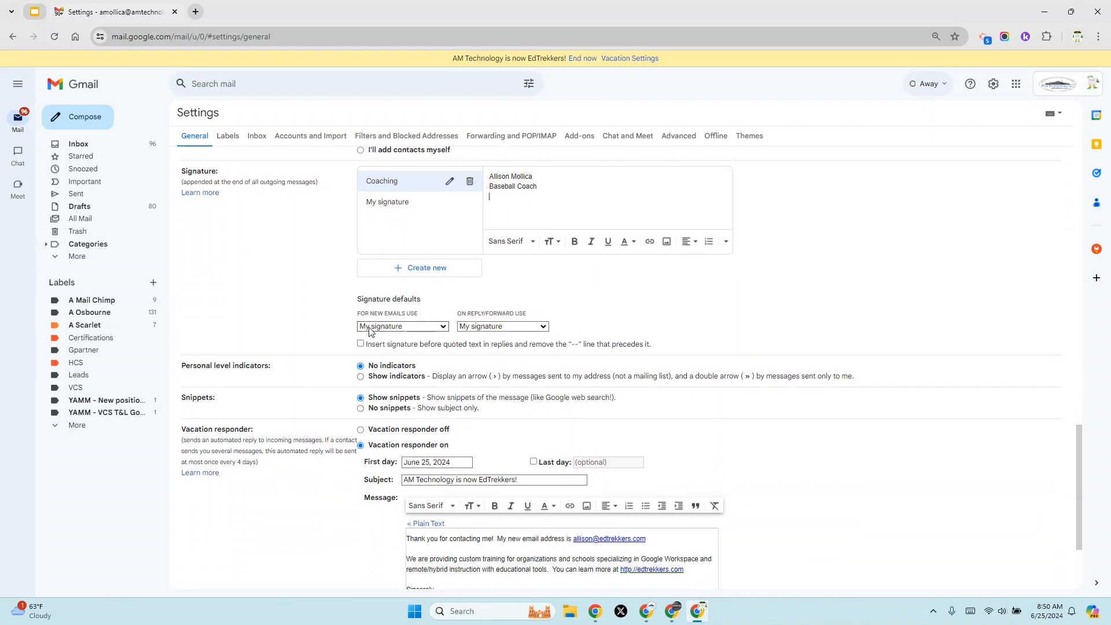
left_click(375, 327)
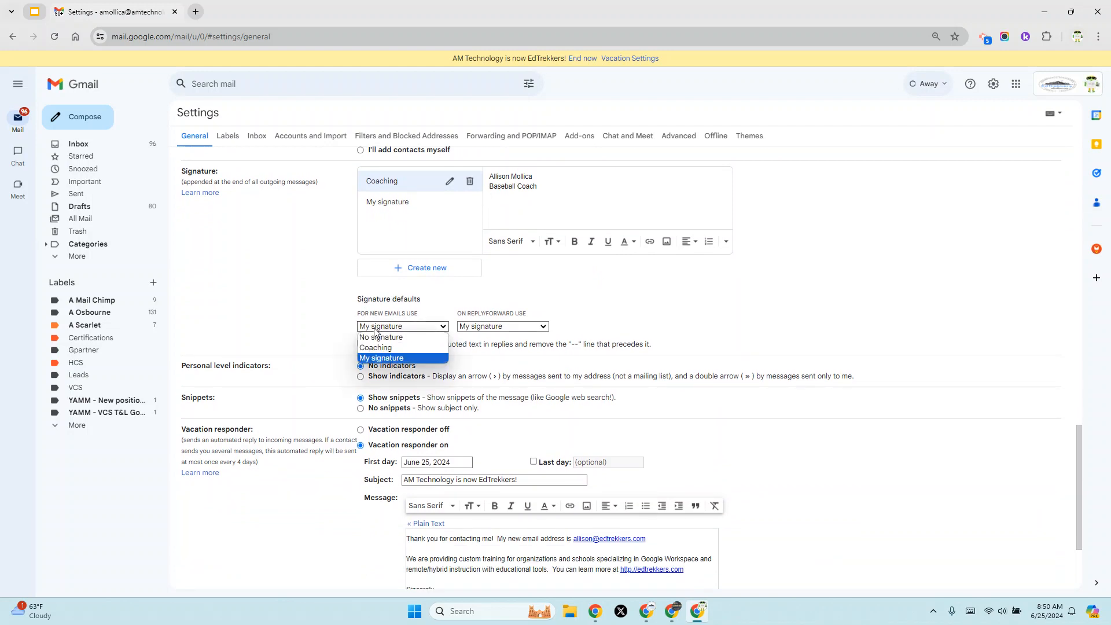
left_click(398, 202)
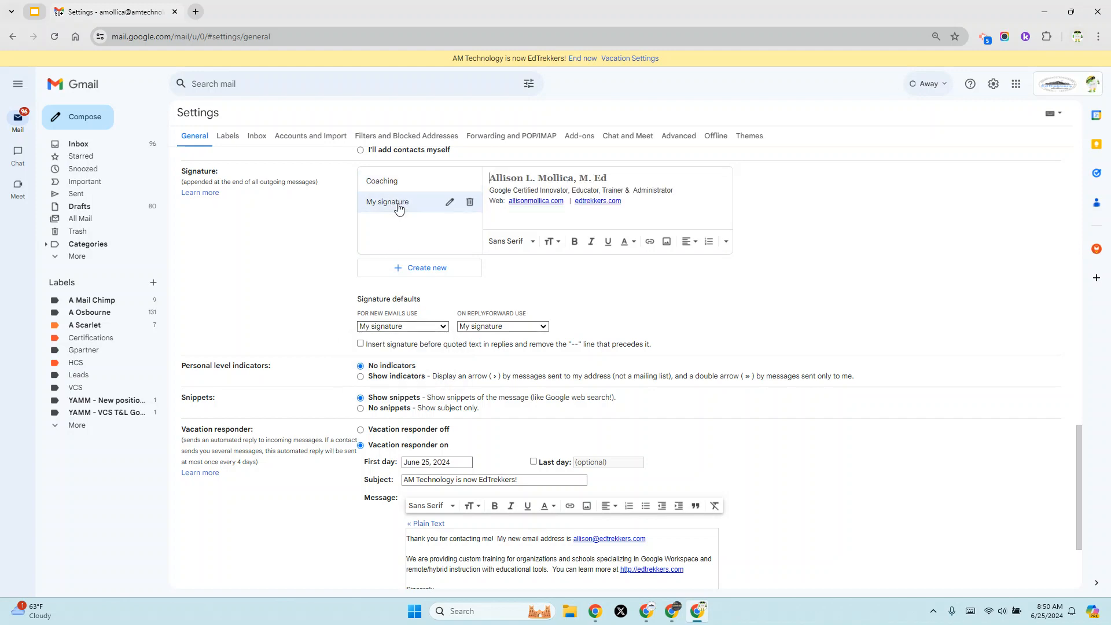
left_click(385, 327)
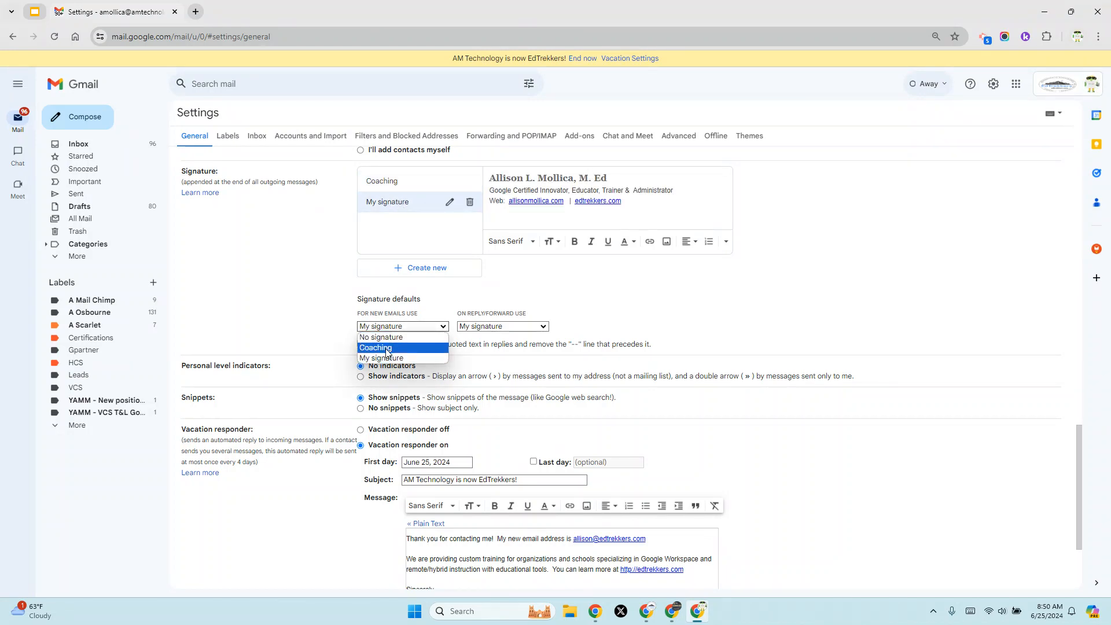
left_click(408, 326)
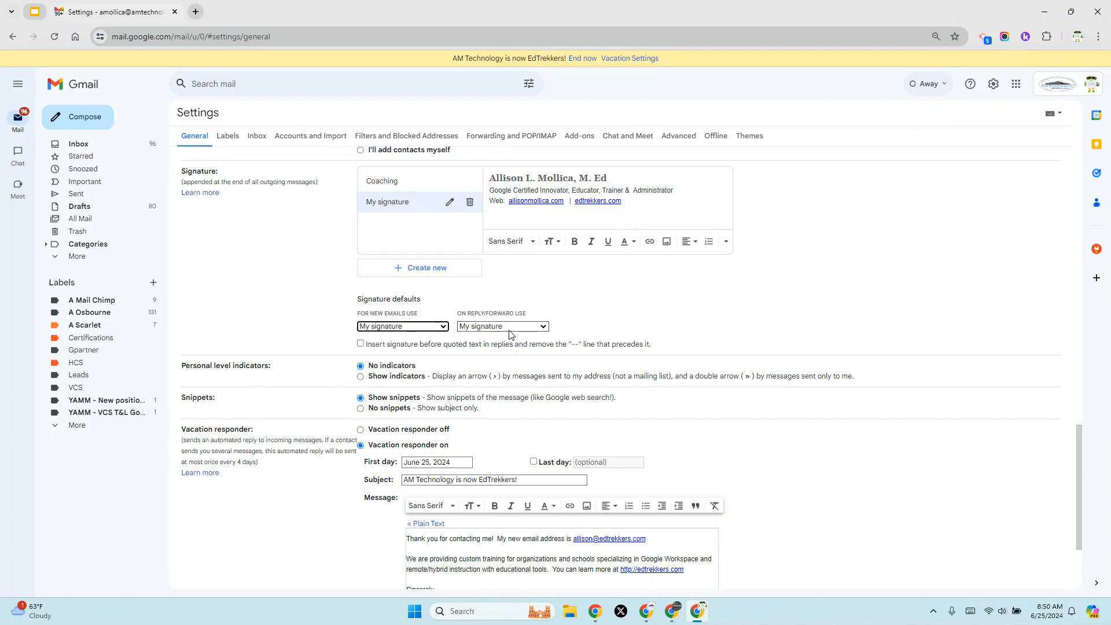
left_click(506, 328)
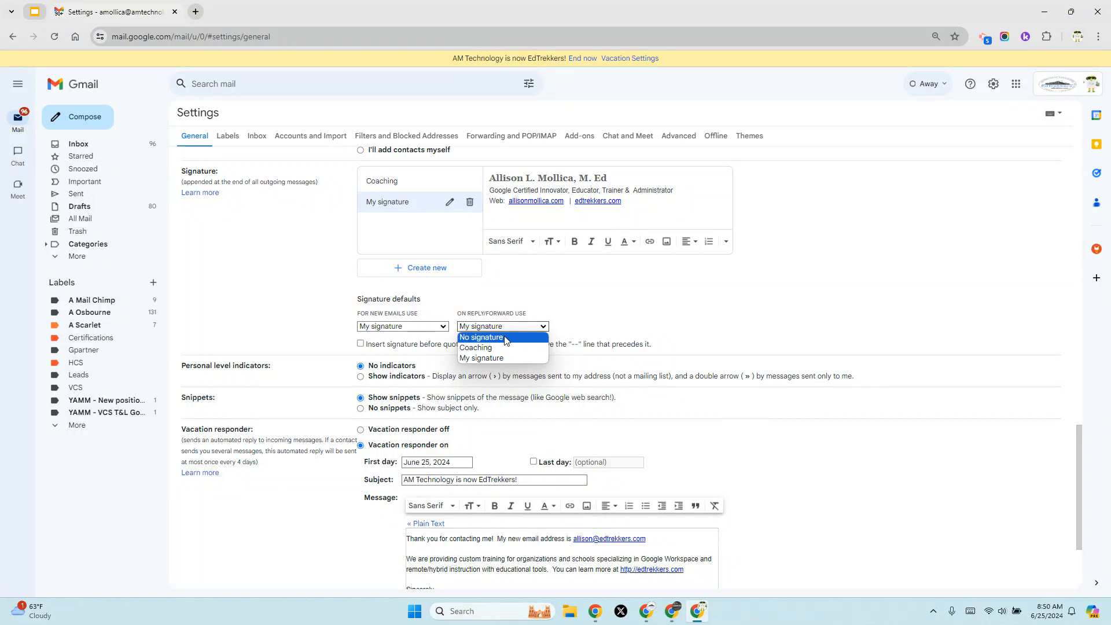
left_click(516, 357)
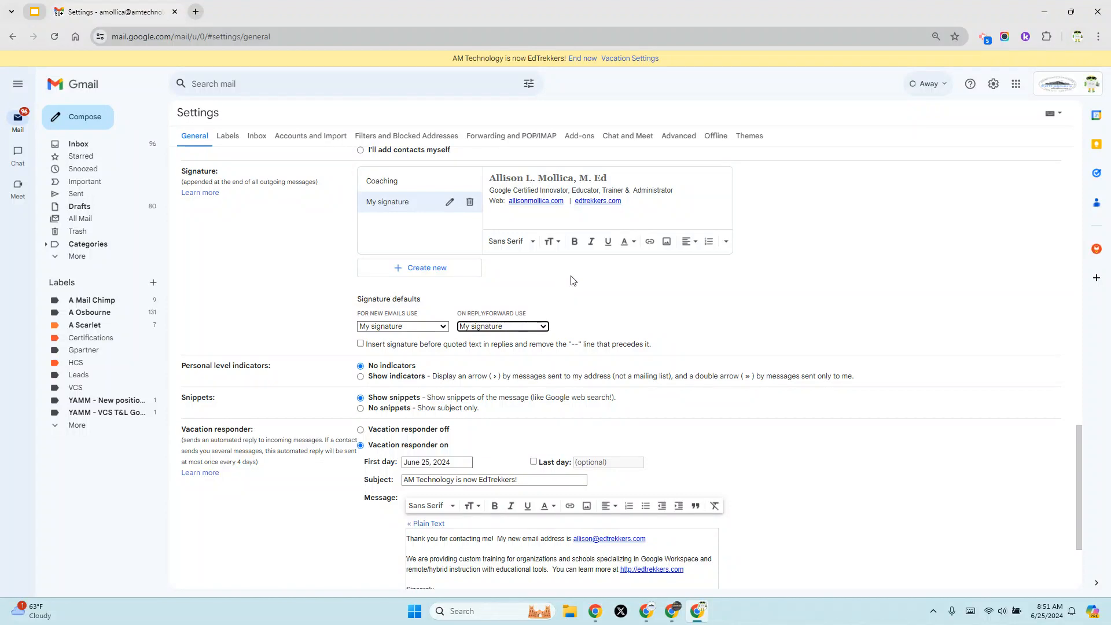
scroll(573, 281, "down", 2)
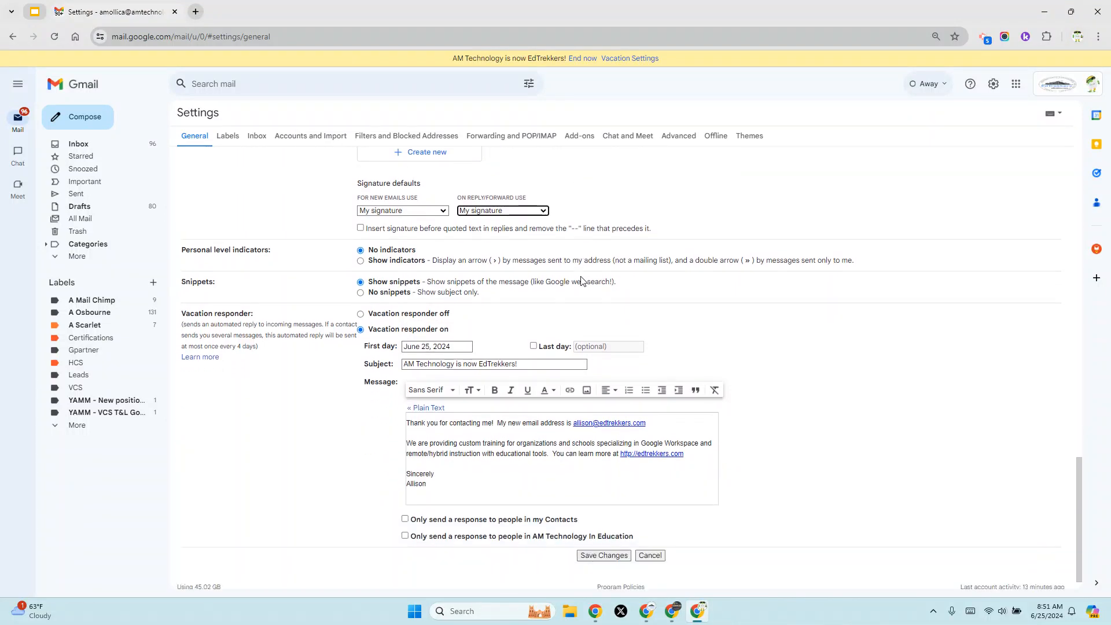
Examine the advanced settings, in particular the option that enables or disables Templates.
scroll(582, 281, "up", 7)
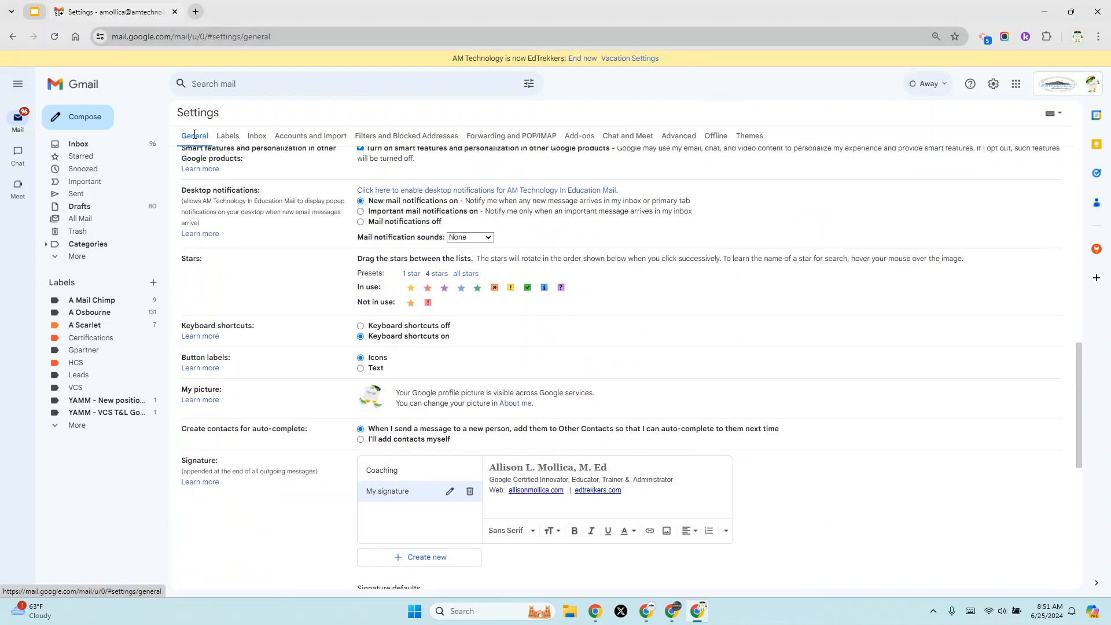
left_click(679, 136)
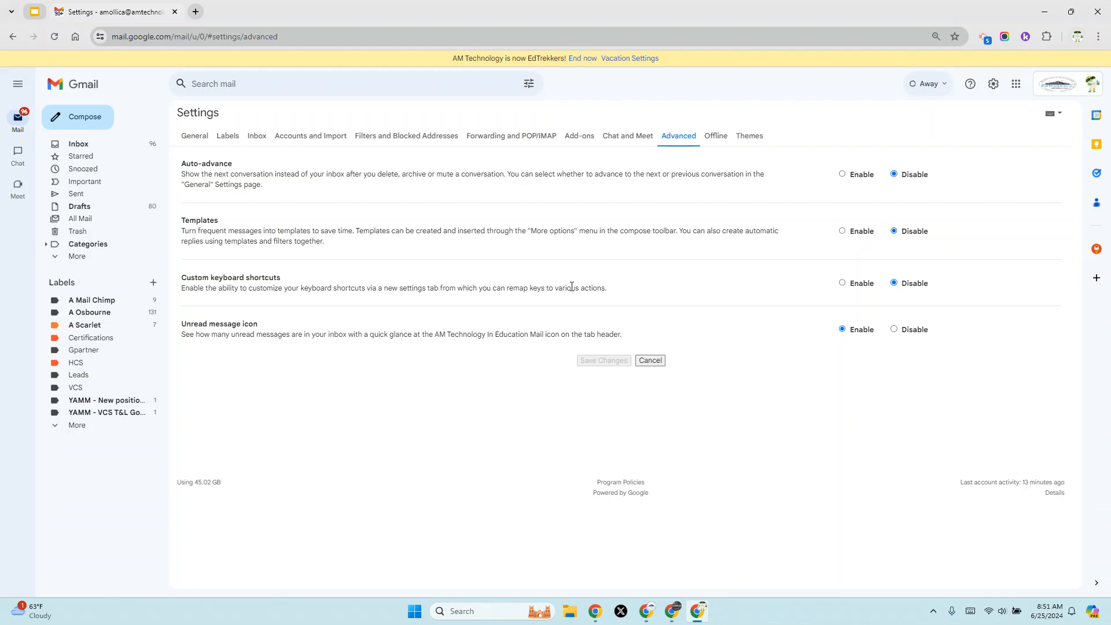
left_click(843, 232)
left_click(195, 135)
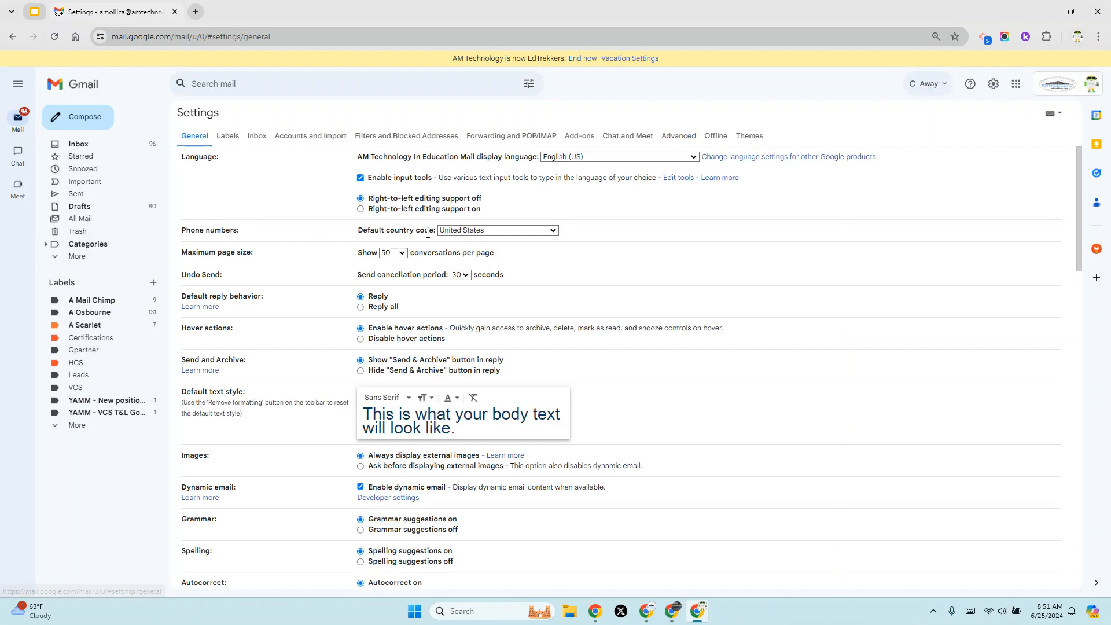
left_click(671, 137)
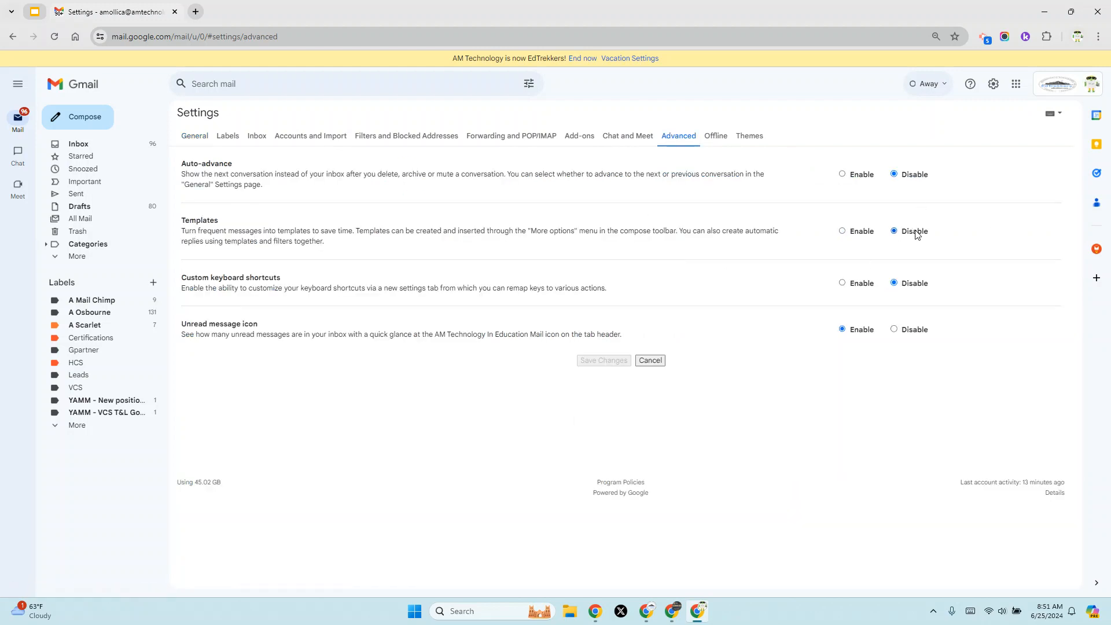
left_click(843, 232)
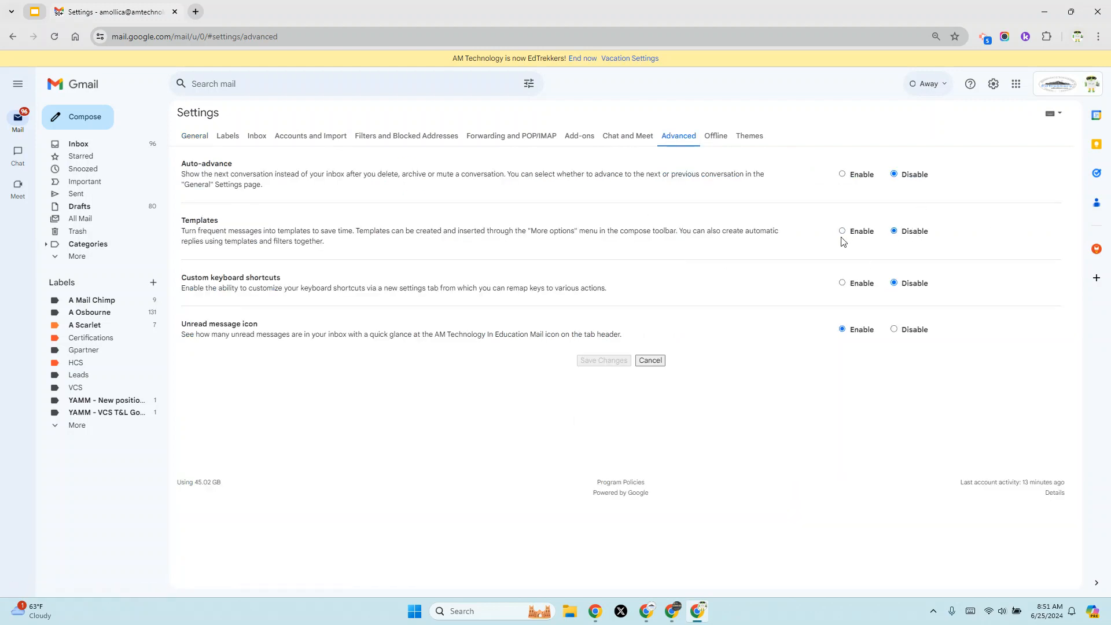
Return to the general settings and save the changes made there.
left_click(204, 140)
scroll(624, 383, "down", 5)
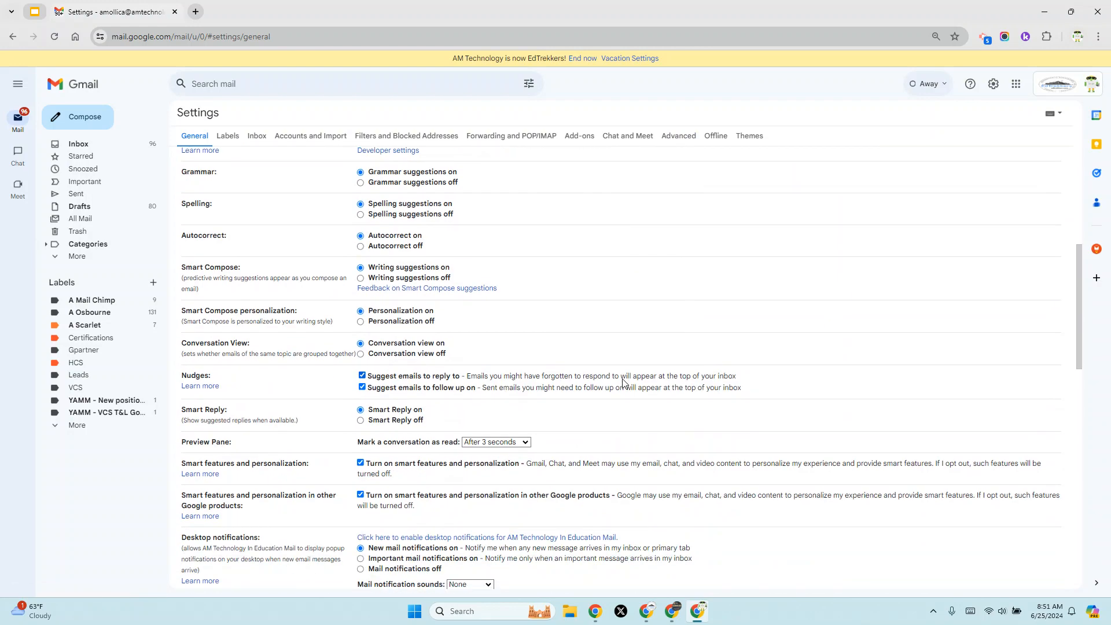
scroll(623, 383, "down", 10)
scroll(709, 437, "down", 5)
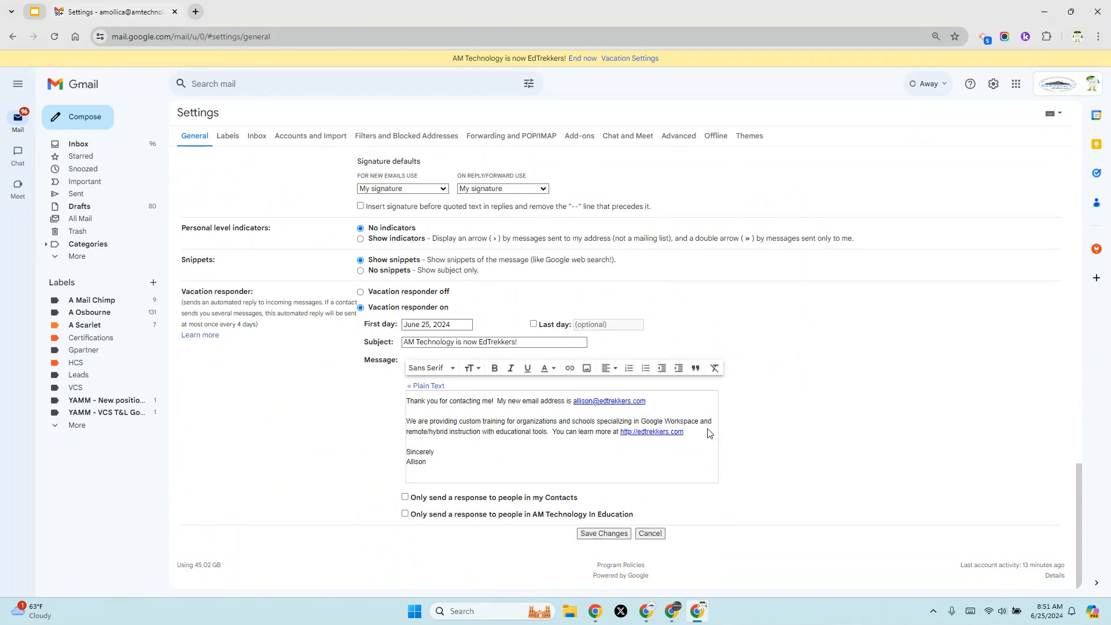
left_click(603, 538)
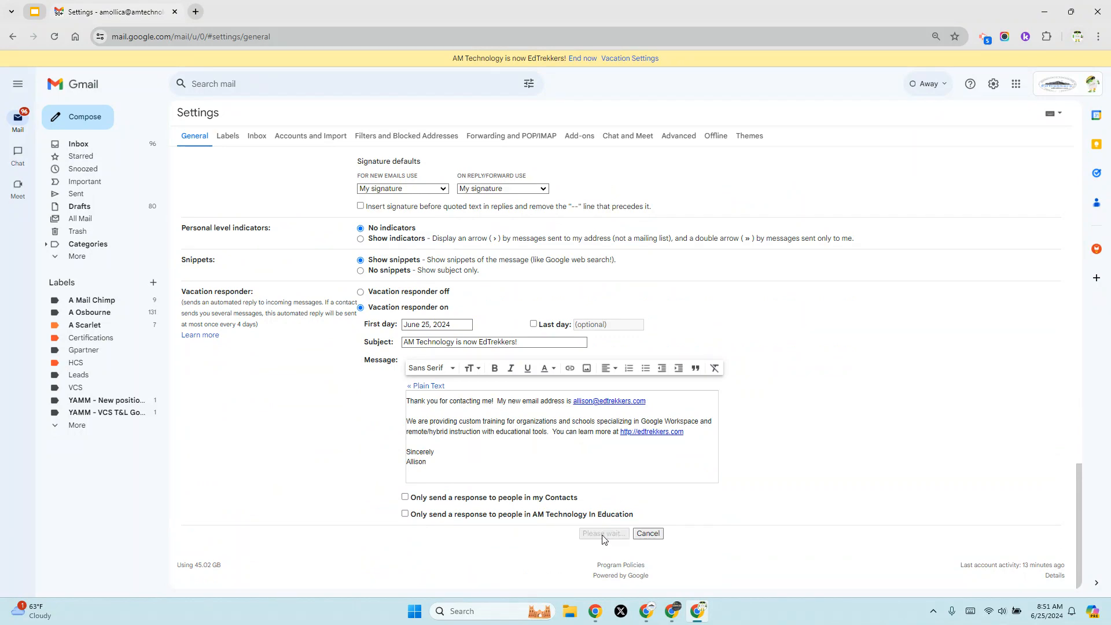